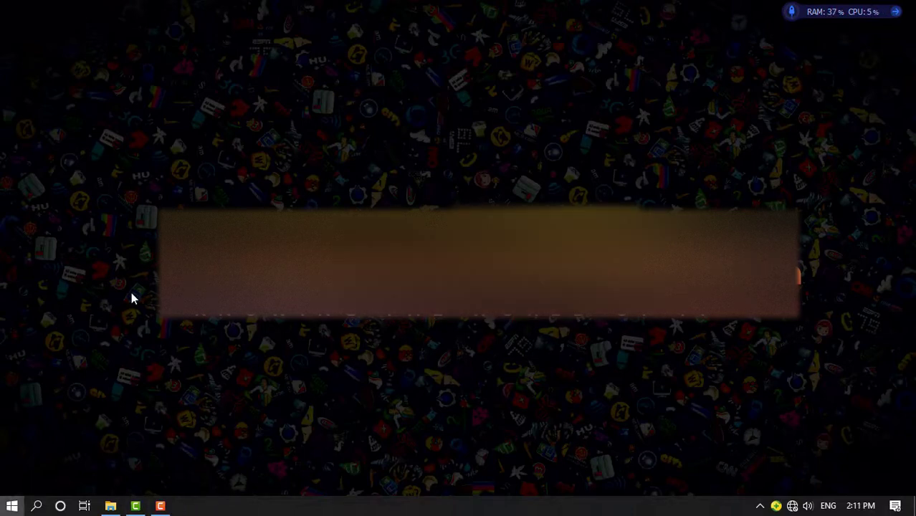
- Launch Google Chrome from the Windows Start search
key("super")
type("chome")
key("Return")
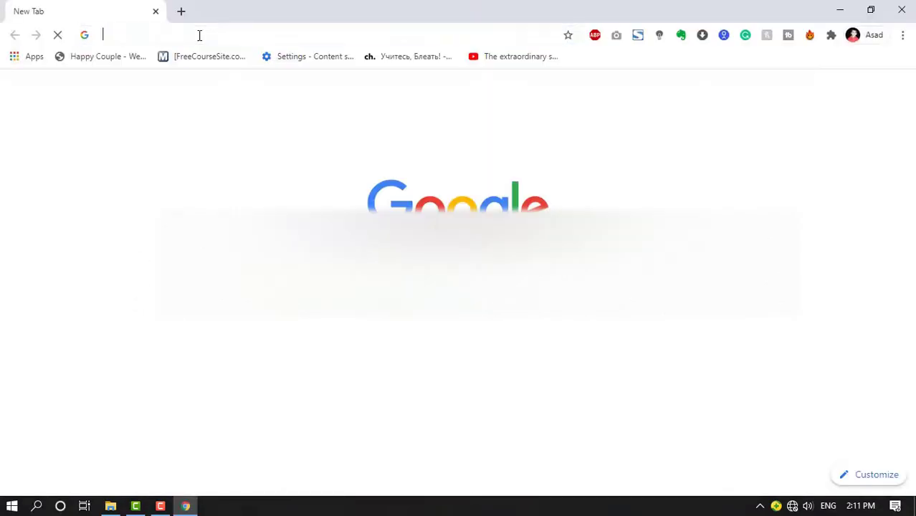
- Load the router admin page at 192.168.0.1
left_click(199, 35)
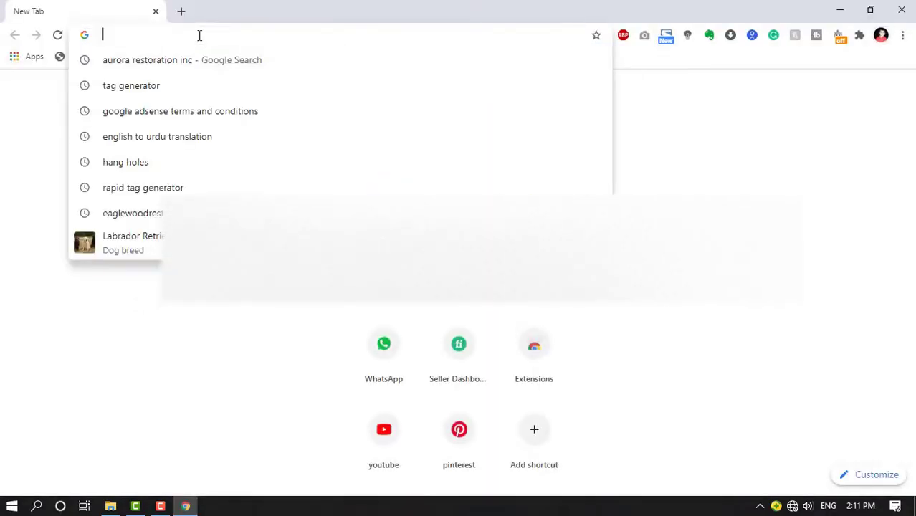
type("192")
key("Down")
key("Down")
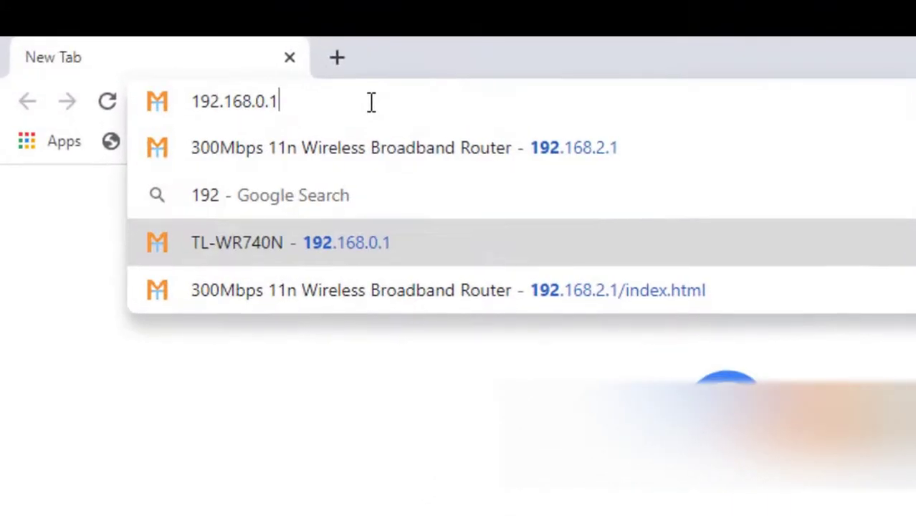
key("Return")
- Sign in to the TL-WR740N admin with the autofilled username and password
left_click(360, 219)
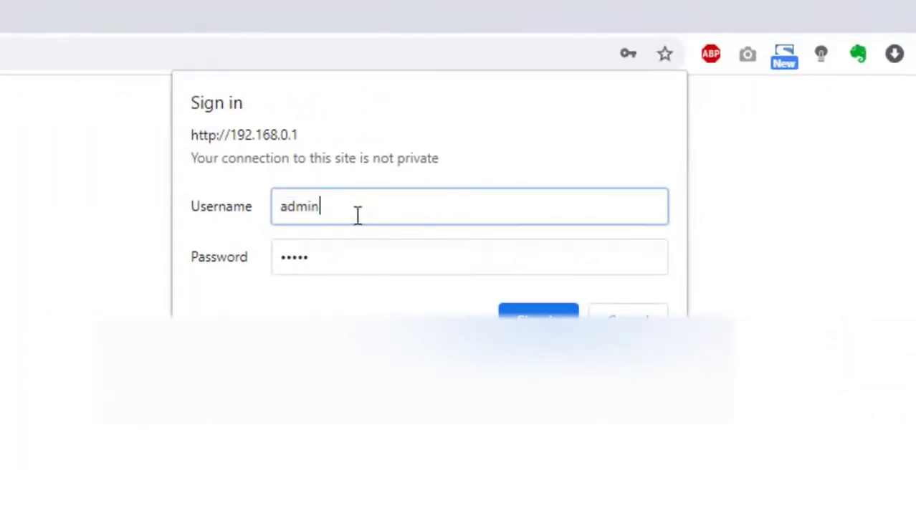
left_click_drag(377, 218, 231, 203)
left_click(363, 259)
left_click_drag(345, 257, 188, 250)
left_click(301, 204)
double_click(300, 205)
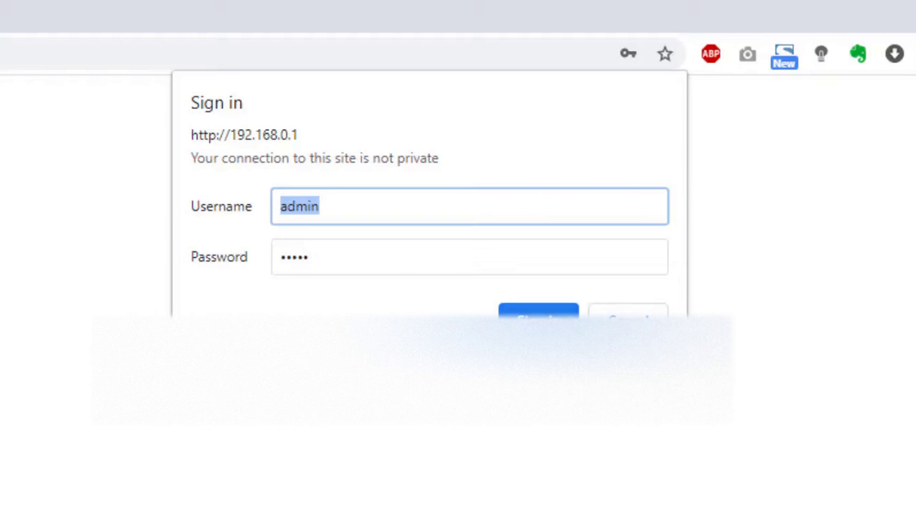
left_click(539, 316)
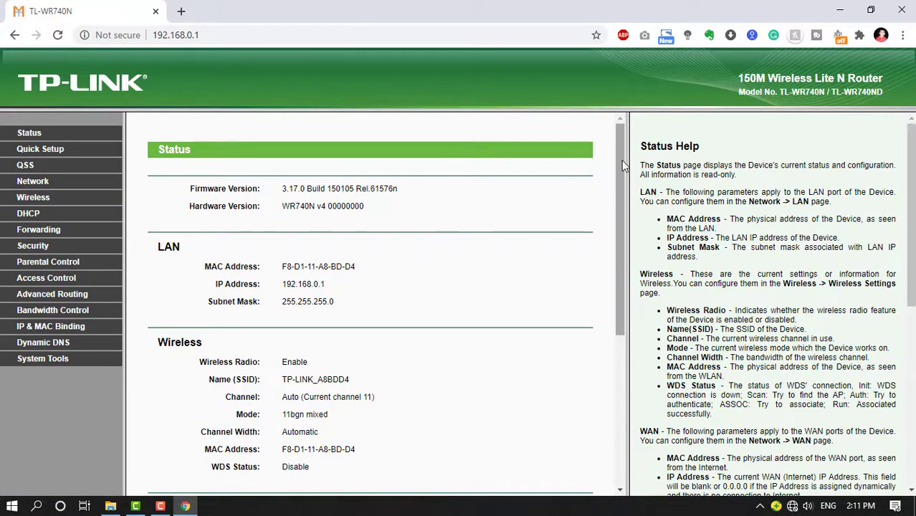
- Enable WDS Bridging in Wireless Settings and survey for nearby access points
left_click(33, 202)
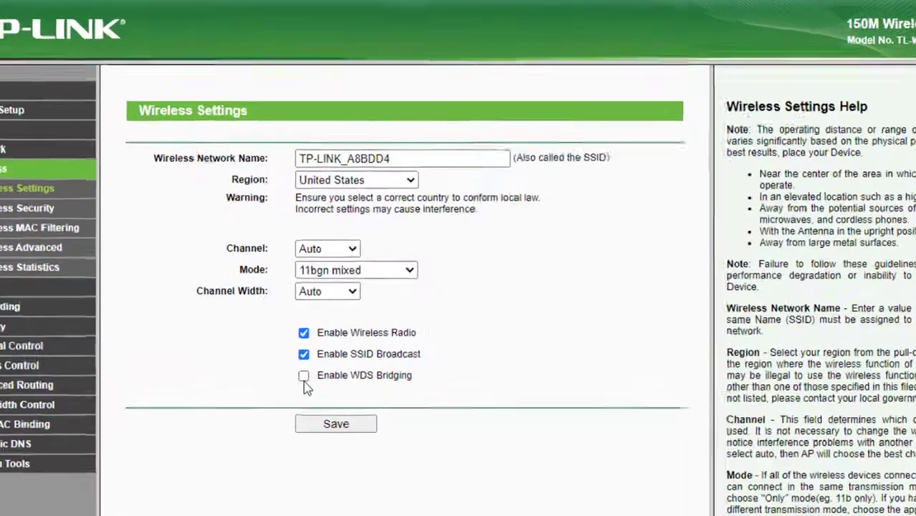
left_click(310, 367)
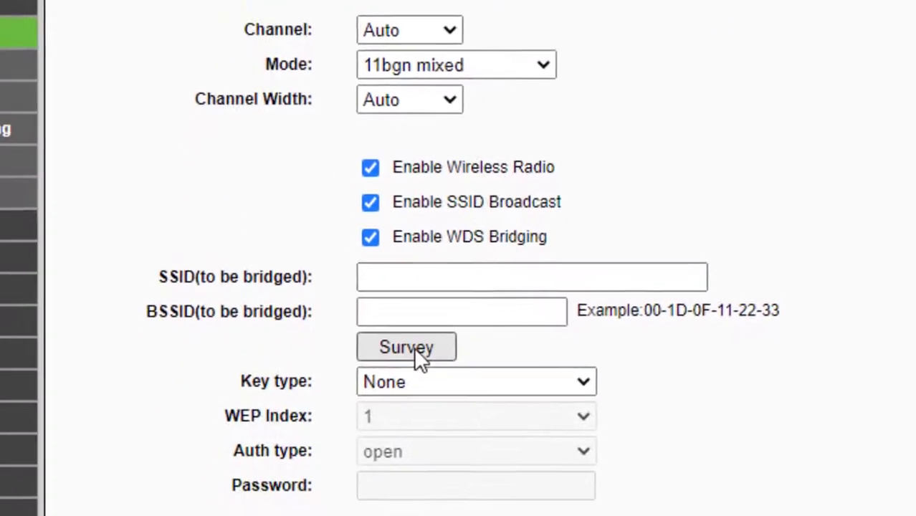
left_click(419, 354)
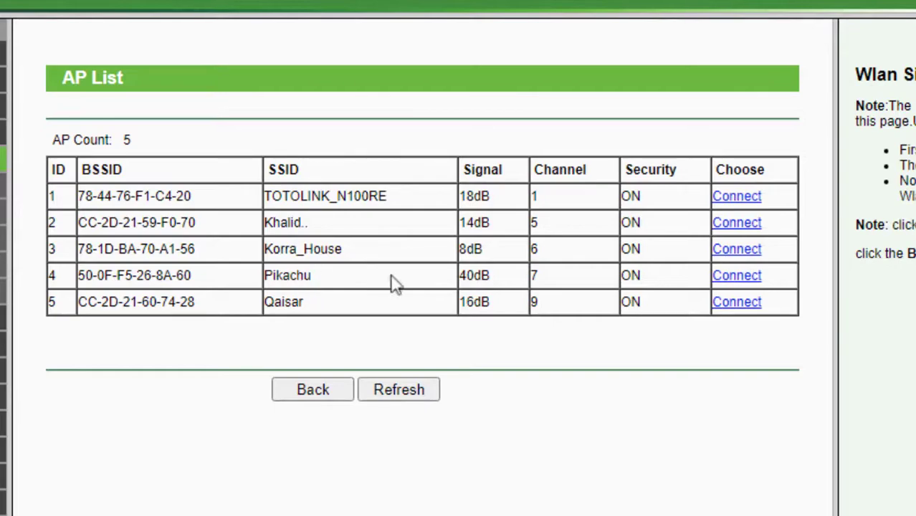
- Bridge to the Pikachu network with WPA-PSK/WPA2-PSK key type and enter its Wi-Fi password
left_click(737, 284)
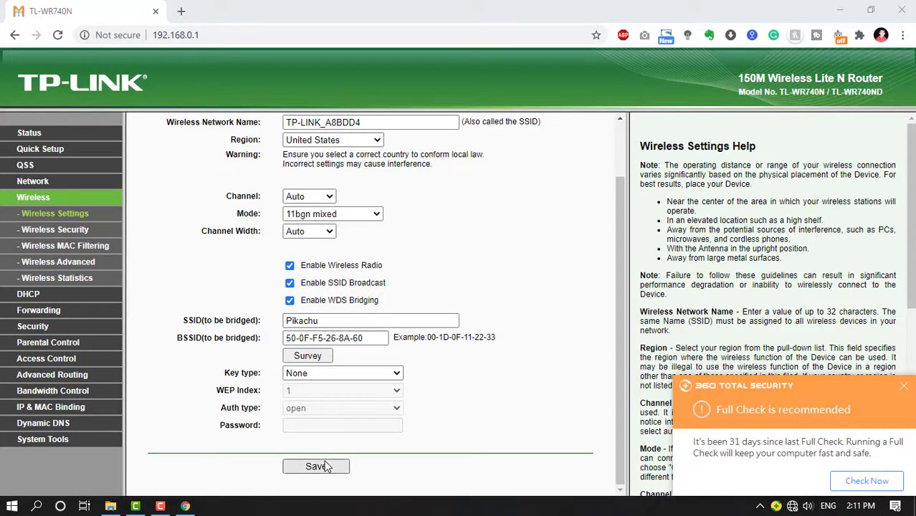
left_click(396, 375)
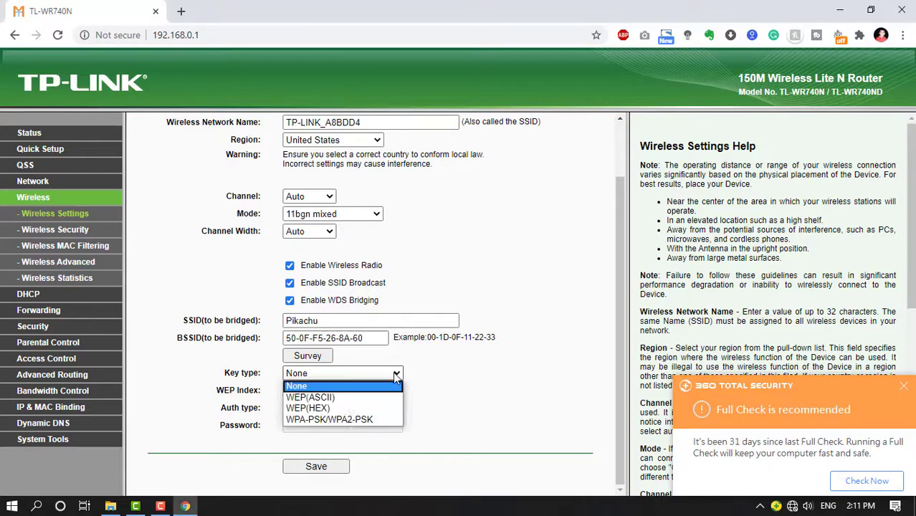
left_click(337, 421)
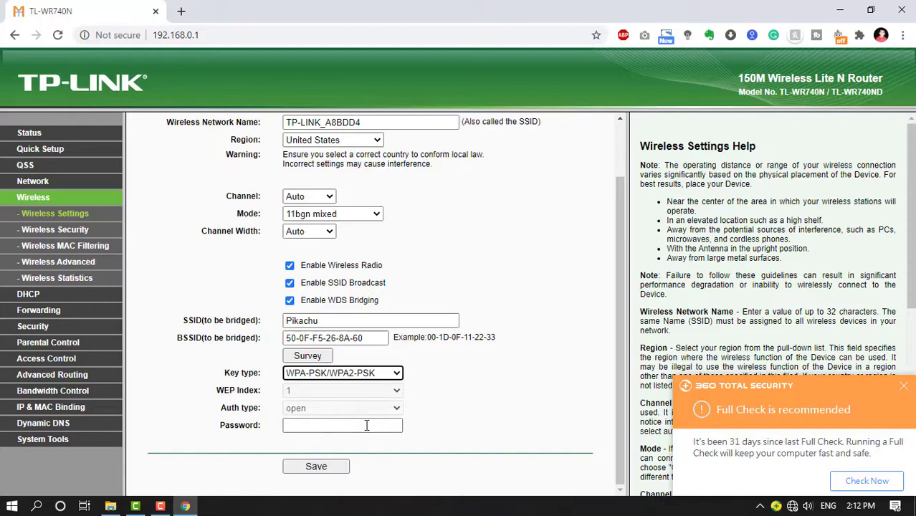
left_click(367, 425)
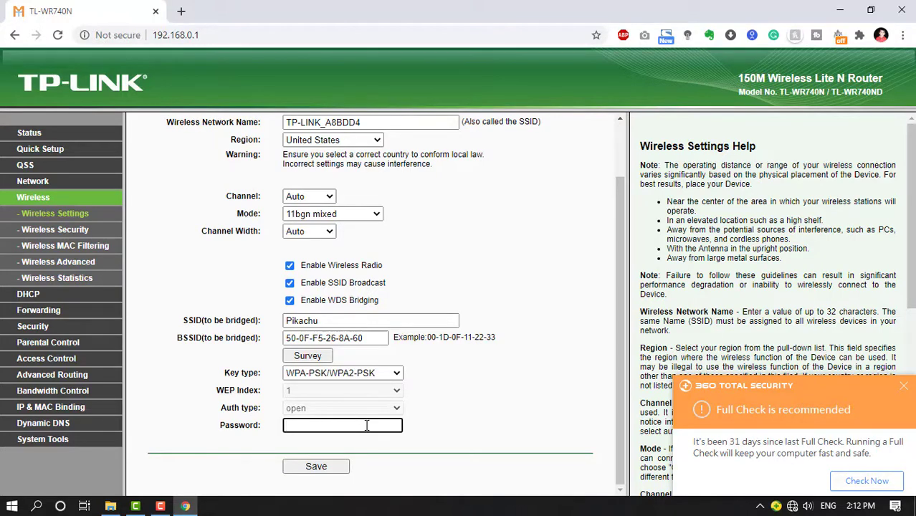
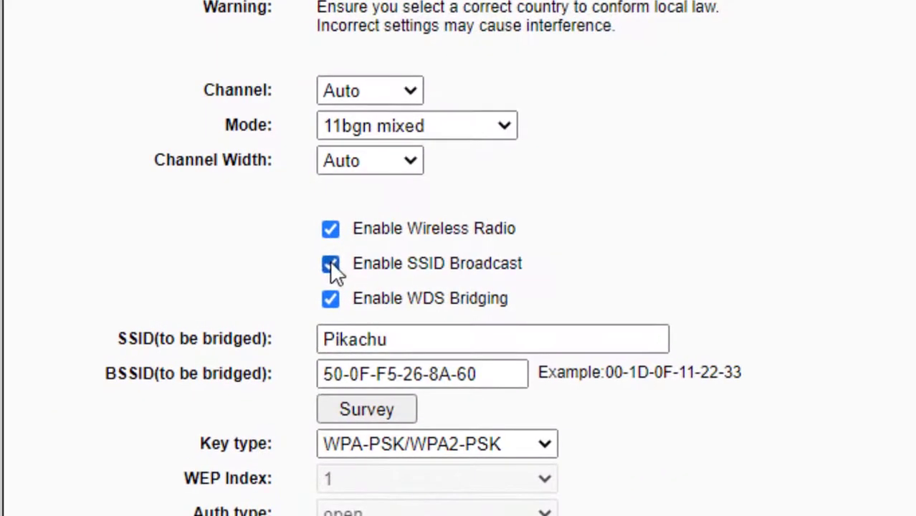
- Rename the router's wireless network to APPSINTRO and save the bridging settings
left_click(290, 282)
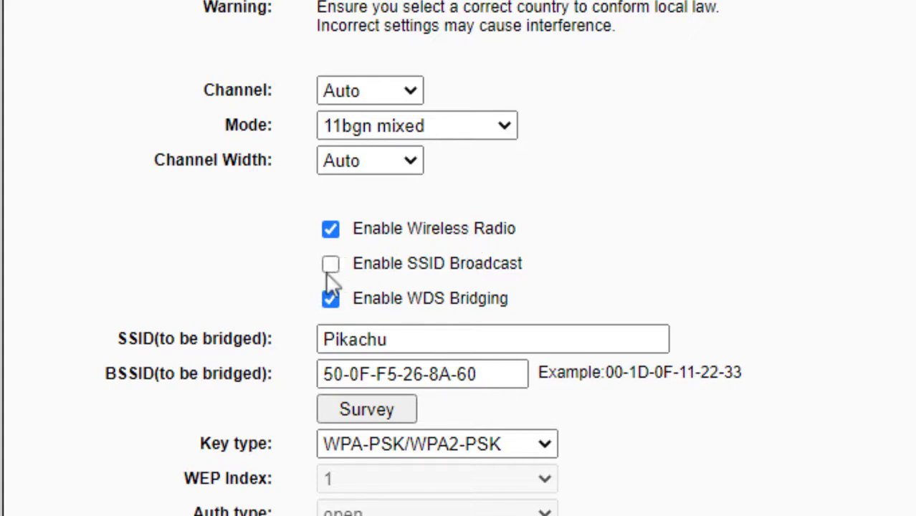
scroll(327, 265, "up", 3)
left_click(557, 75)
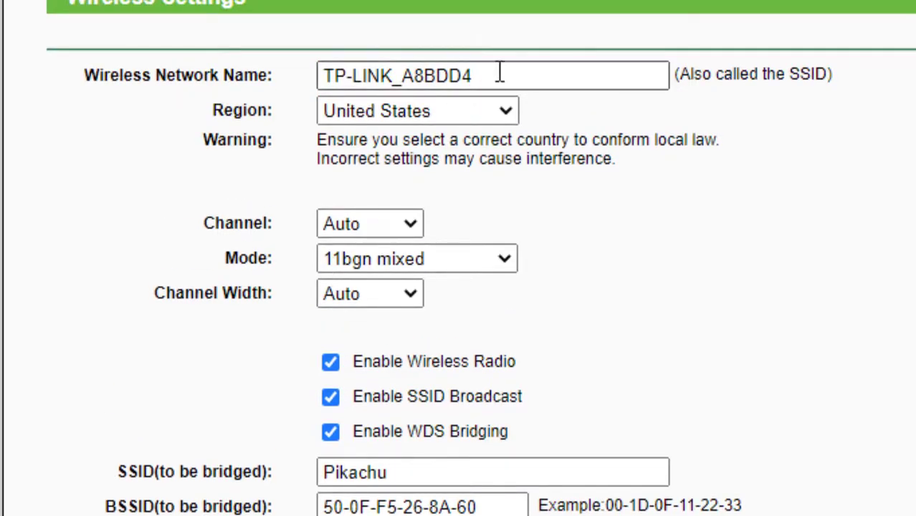
triple_click(525, 76)
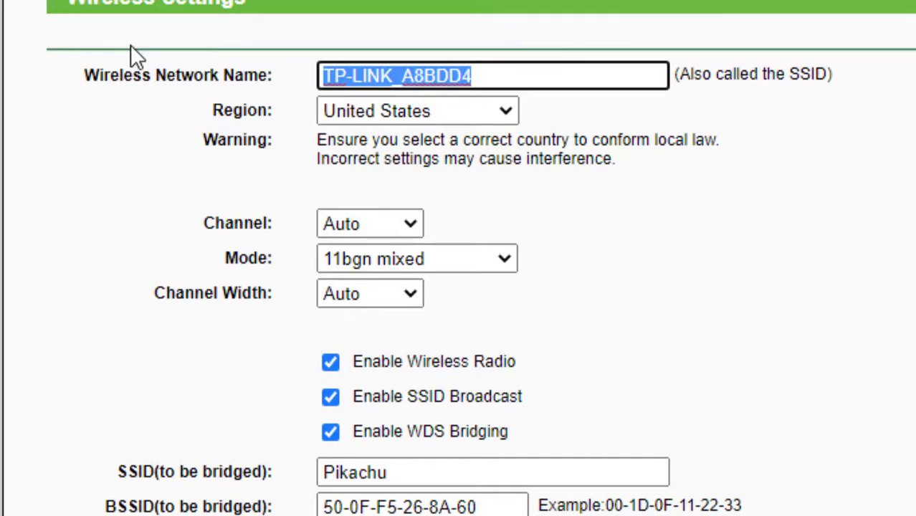
type("APPSINT")
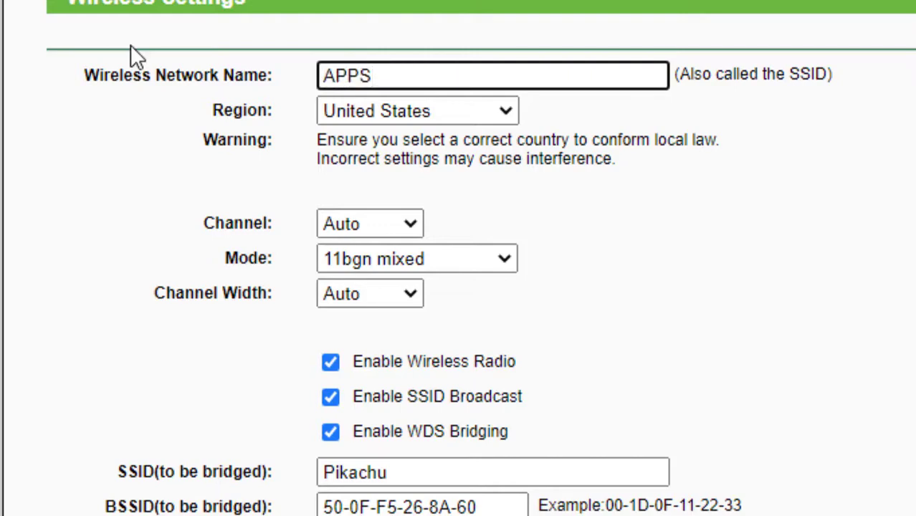
type("RO")
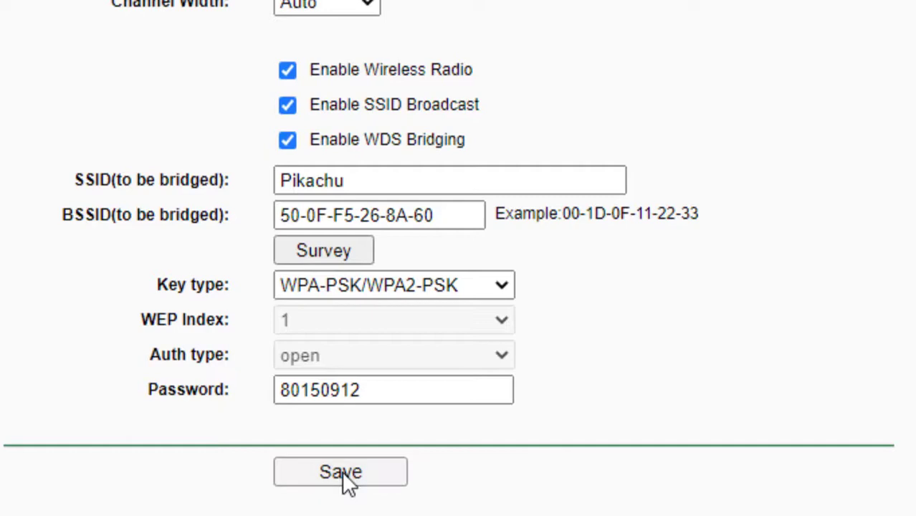
left_click(341, 472)
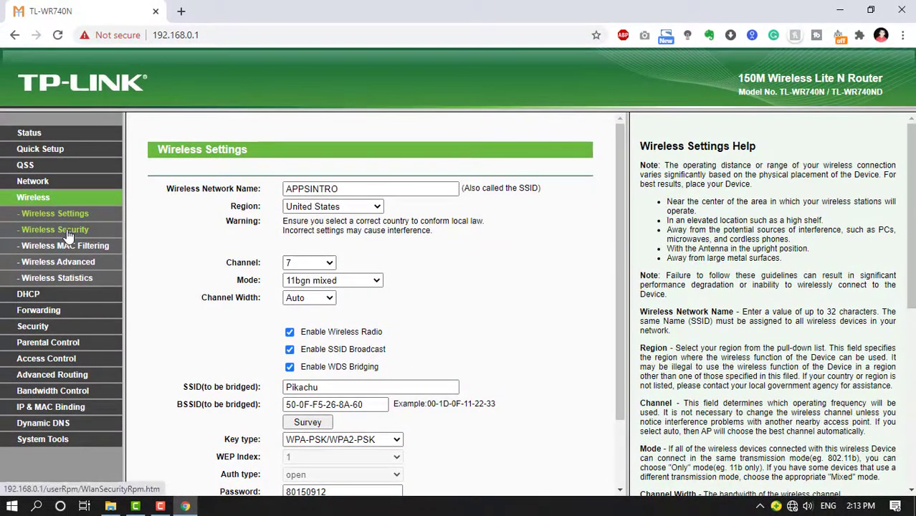
- Secure the Wi-Fi with WPA/WPA2 - Personal and a new password, then save
left_click(69, 230)
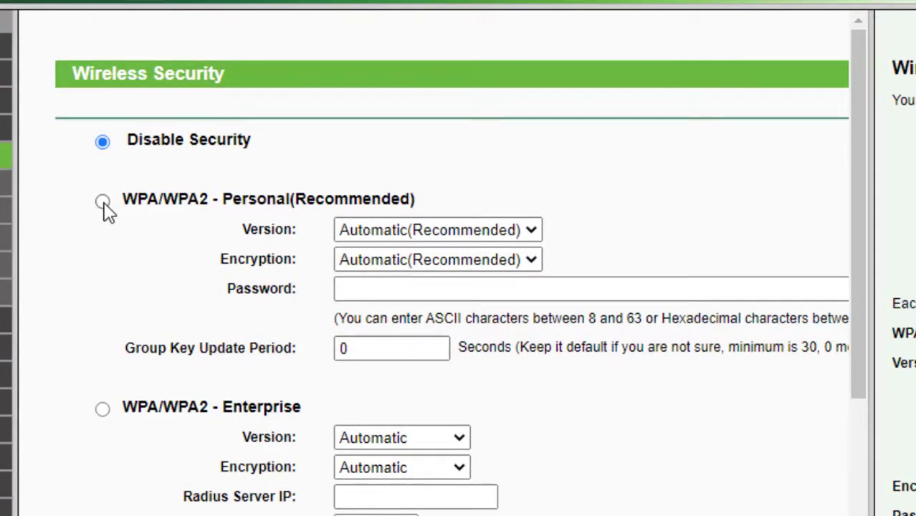
left_click(104, 203)
left_click(360, 290)
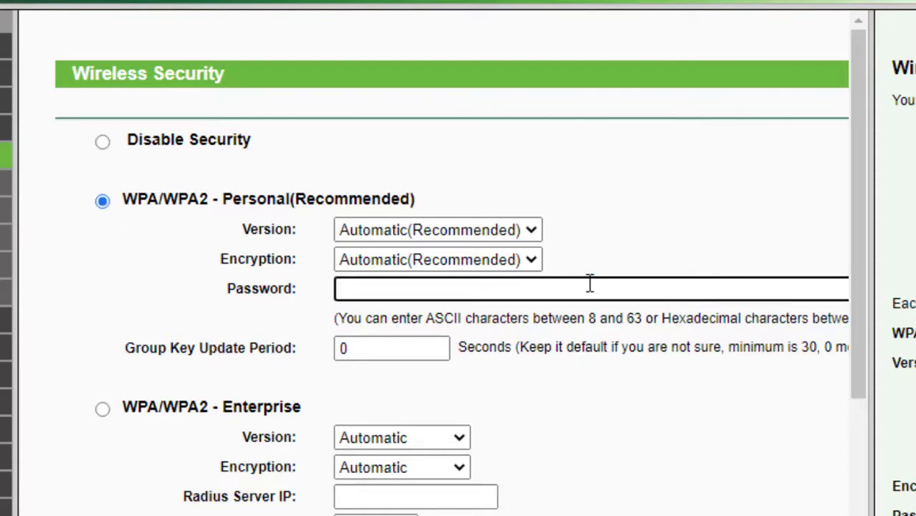
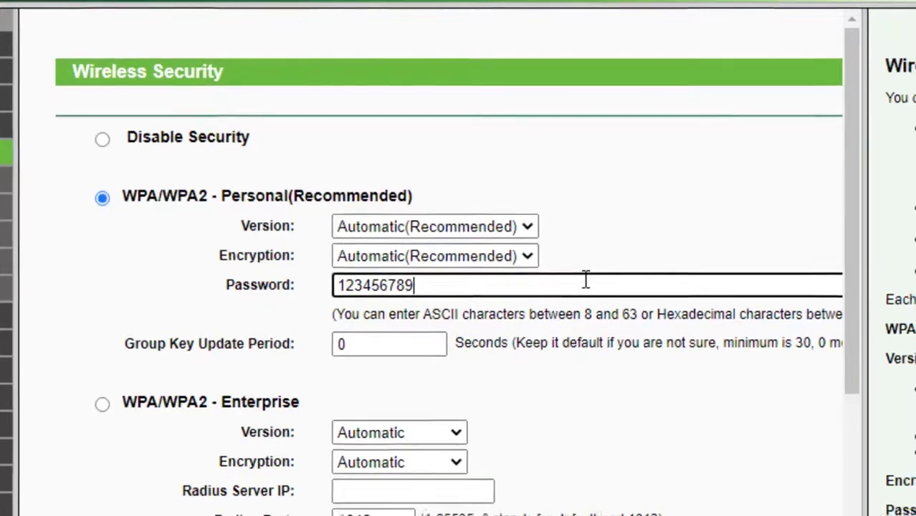
scroll(586, 280, "down", 5)
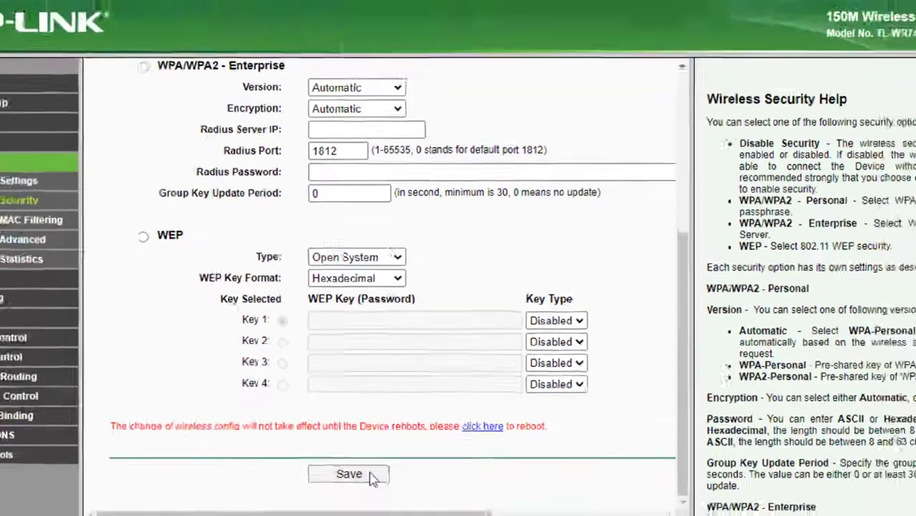
left_click(372, 477)
left_click(578, 122)
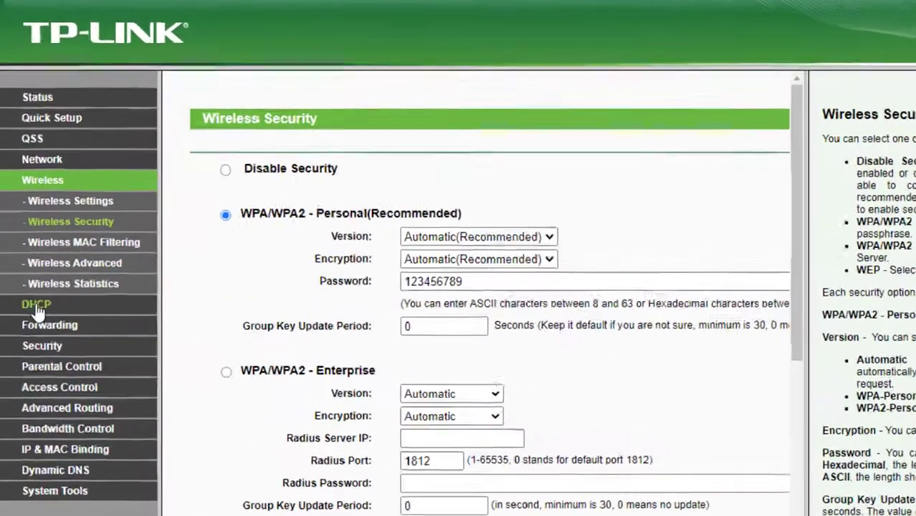
- Set the DHCP Server to Disable and save the change
left_click(36, 307)
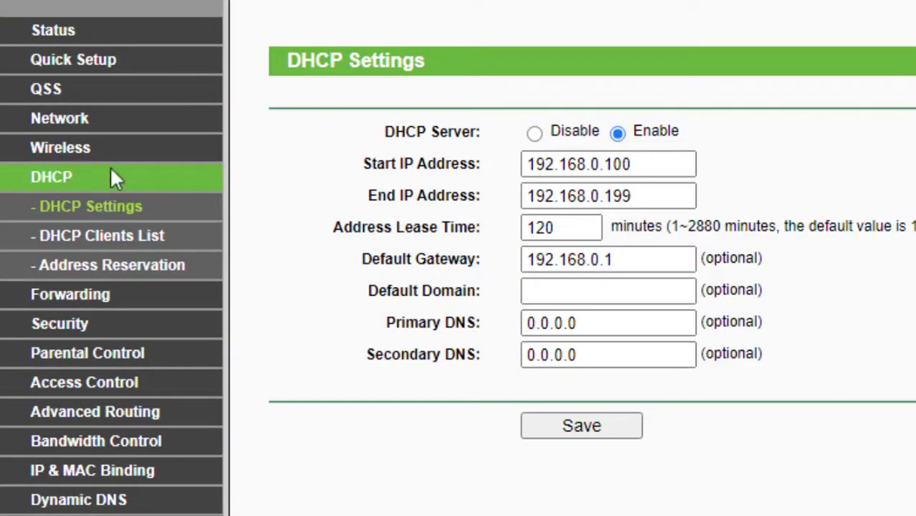
left_click(534, 133)
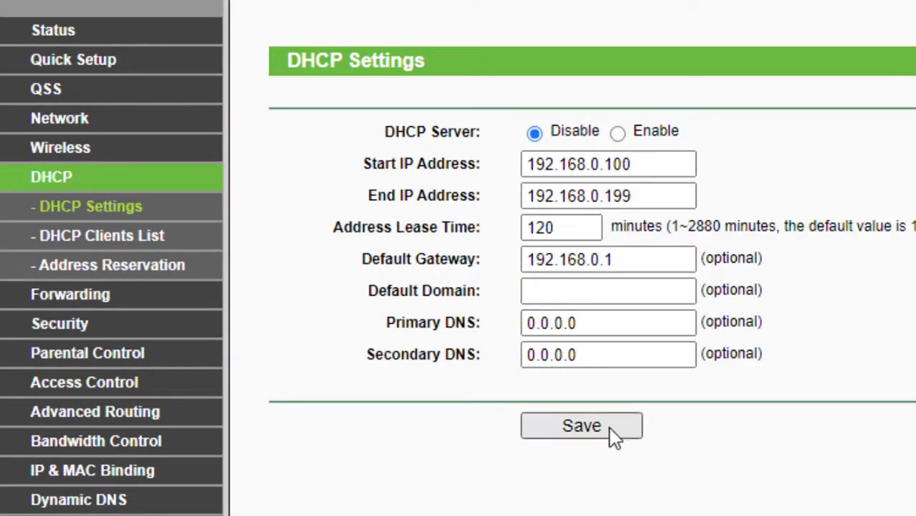
left_click(609, 427)
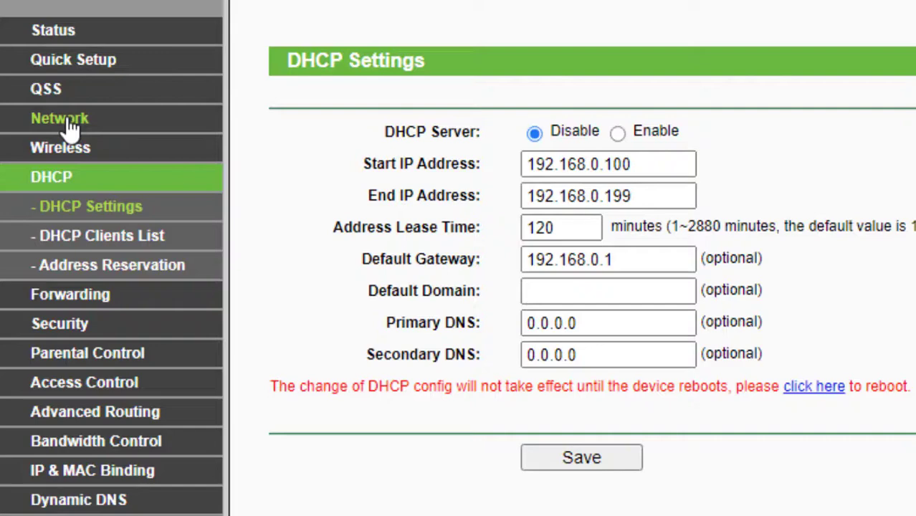
left_click(71, 125)
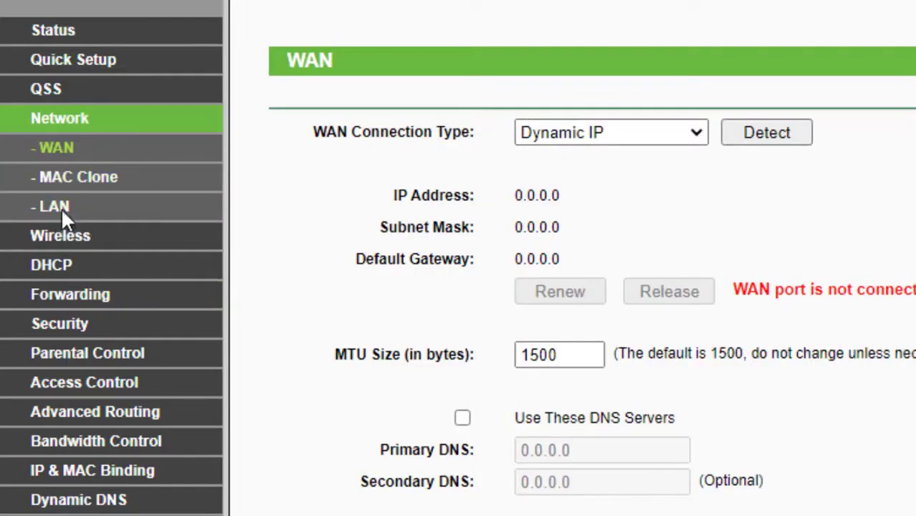
- Change the LAN IP Address to 192.168.0.198 and save it
left_click(63, 213)
left_click(640, 162)
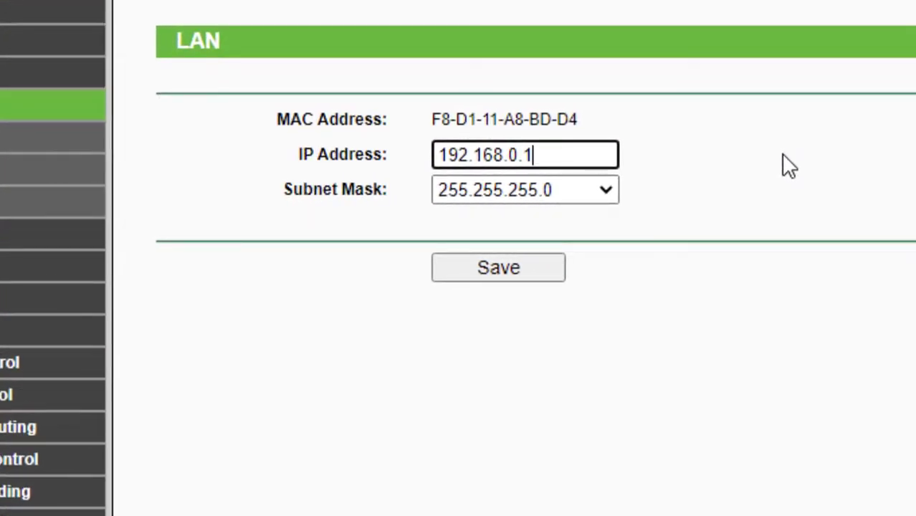
key("Left")
key("Right")
type("98")
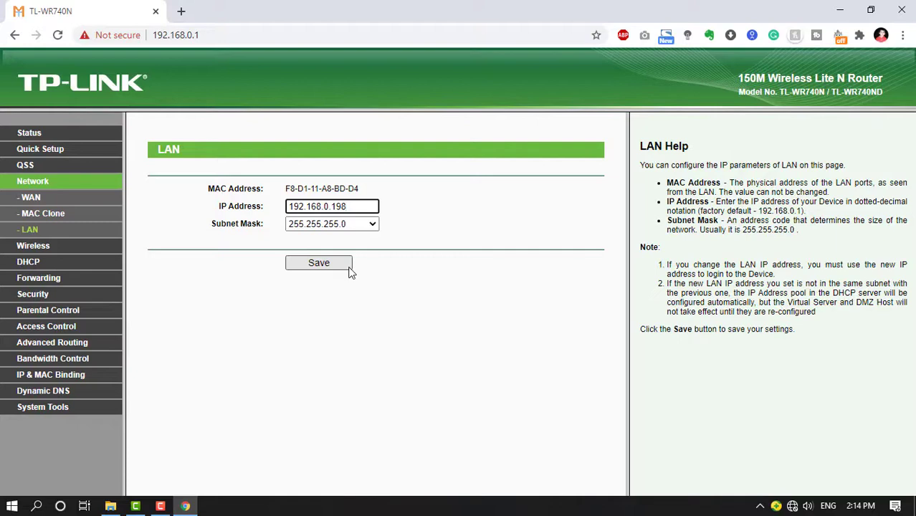
left_click(350, 270)
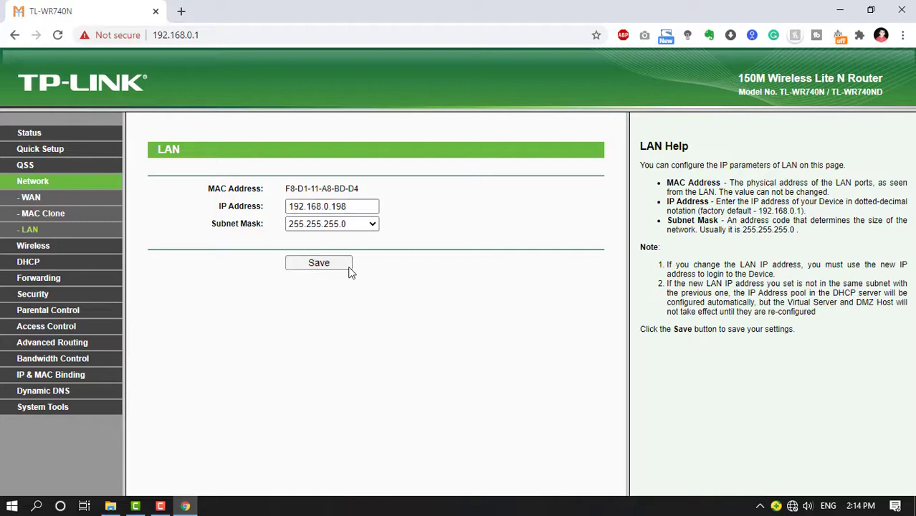
- Confirm the router reboot and reload the admin page at 192.168.0.198
left_click(524, 120)
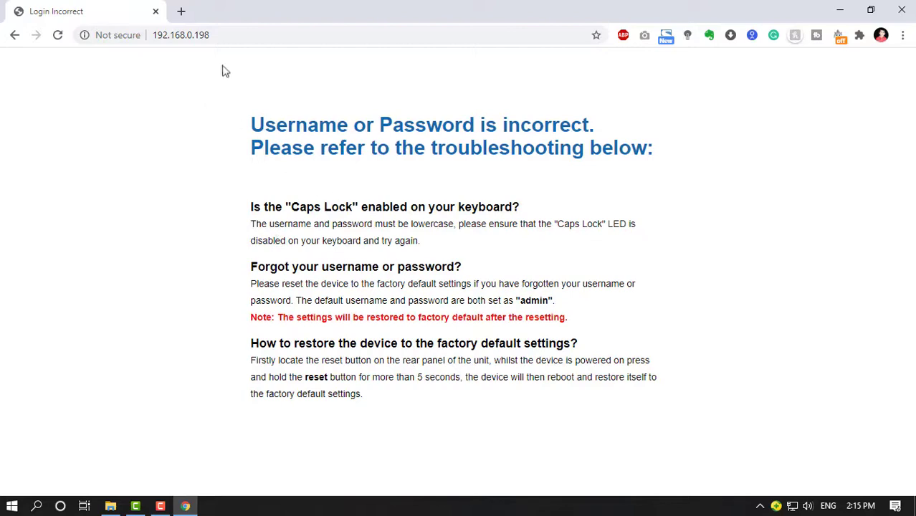
left_click(233, 37)
left_click(233, 38)
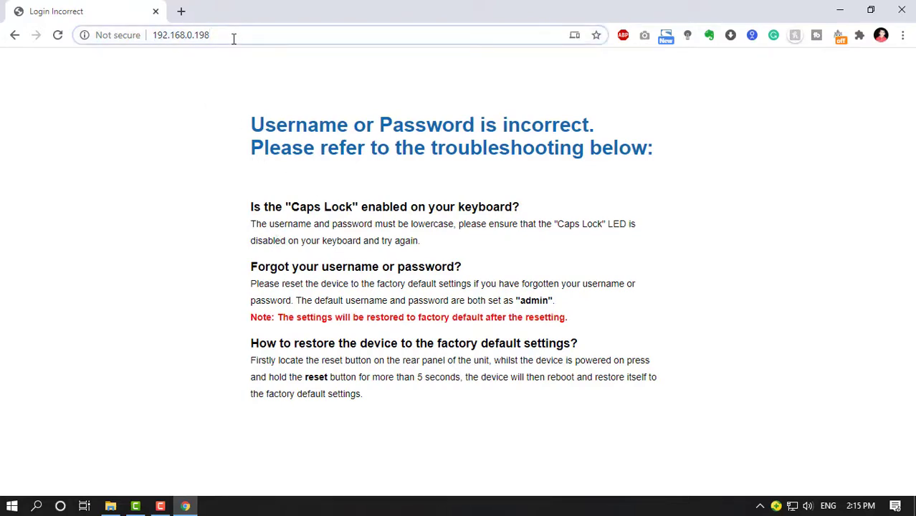
key("Return")
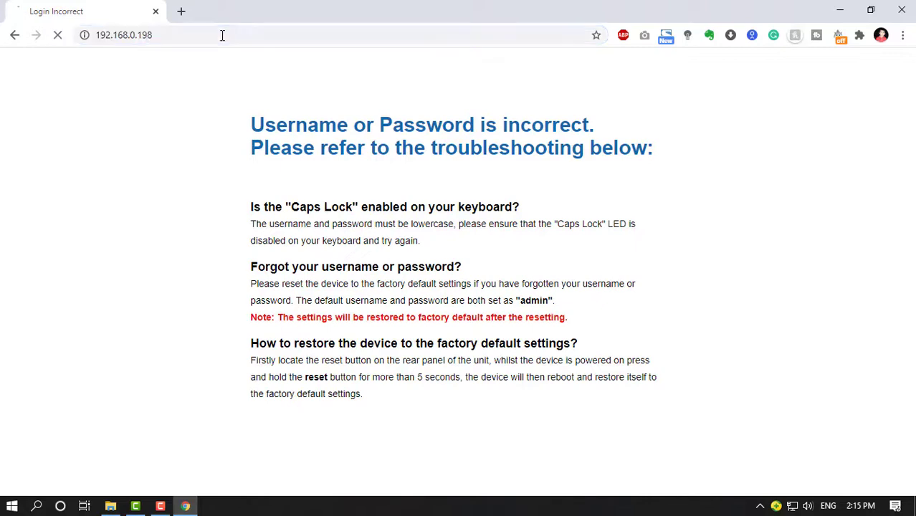
left_click(223, 35)
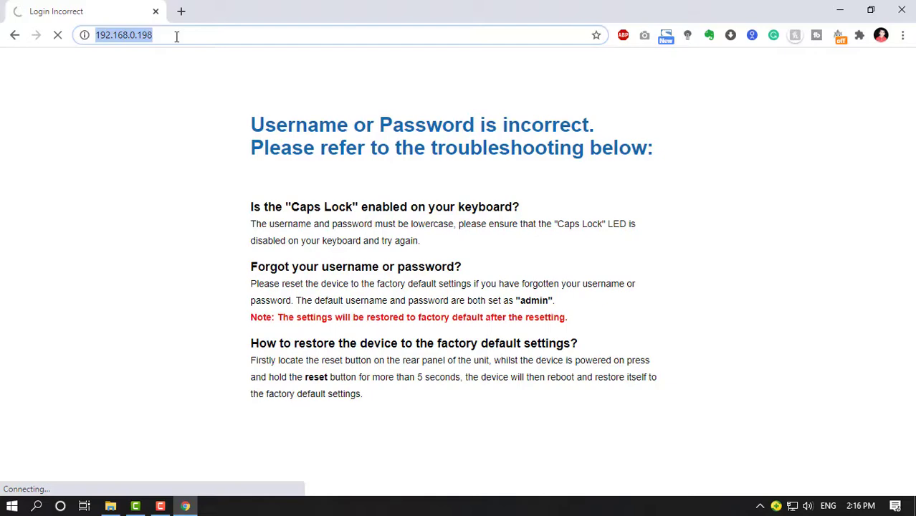
- Log in to the main router's admin at 192.168.2.1 using the saved password
type("192")
key("Right")
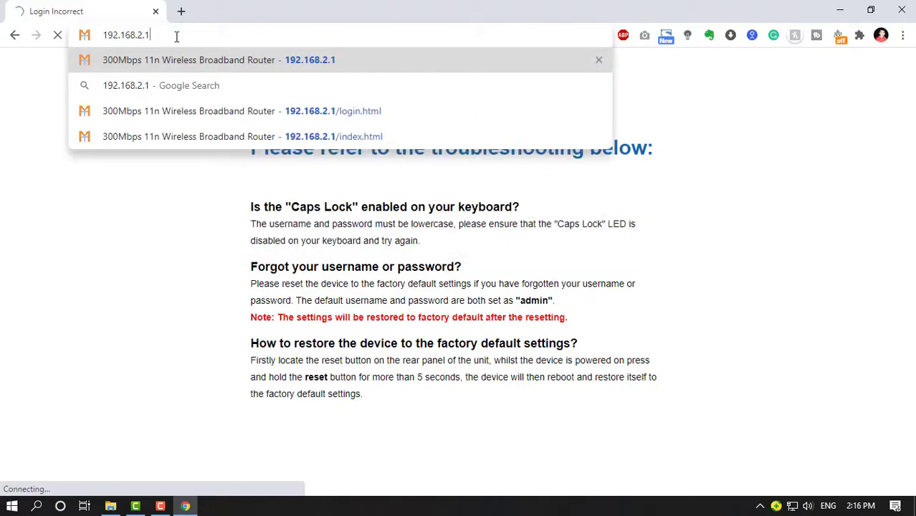
key("Return")
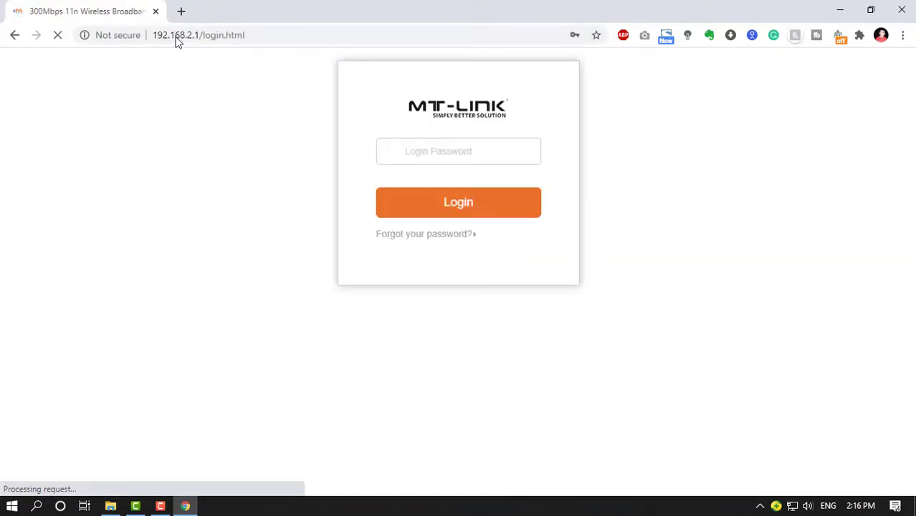
left_click(446, 209)
left_click(454, 242)
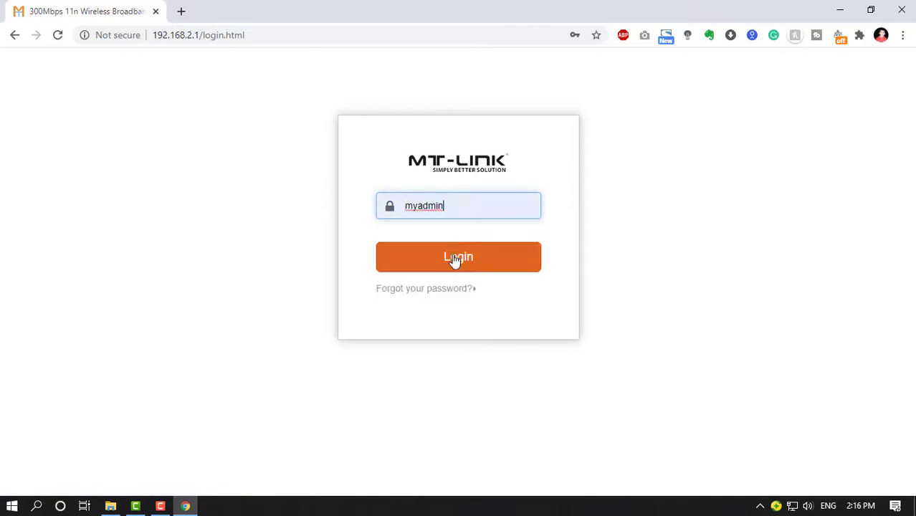
left_click(454, 264)
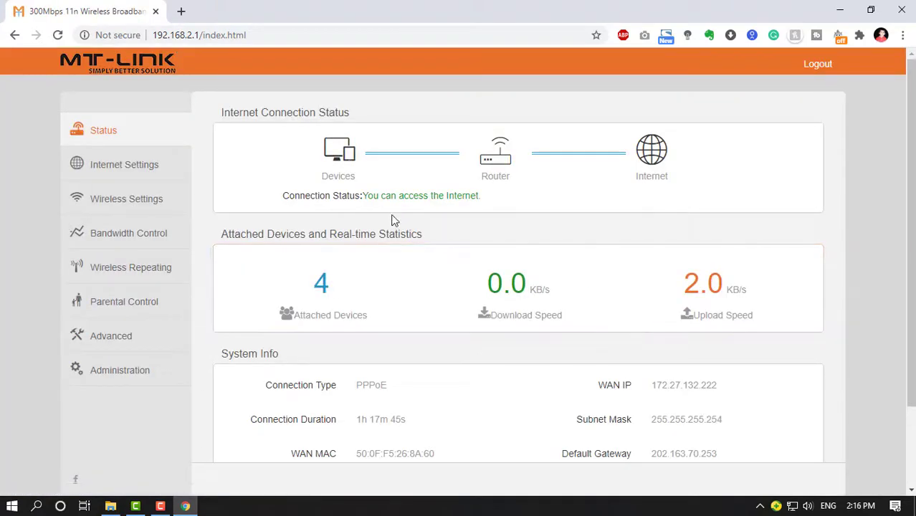
key("ctrl+n")
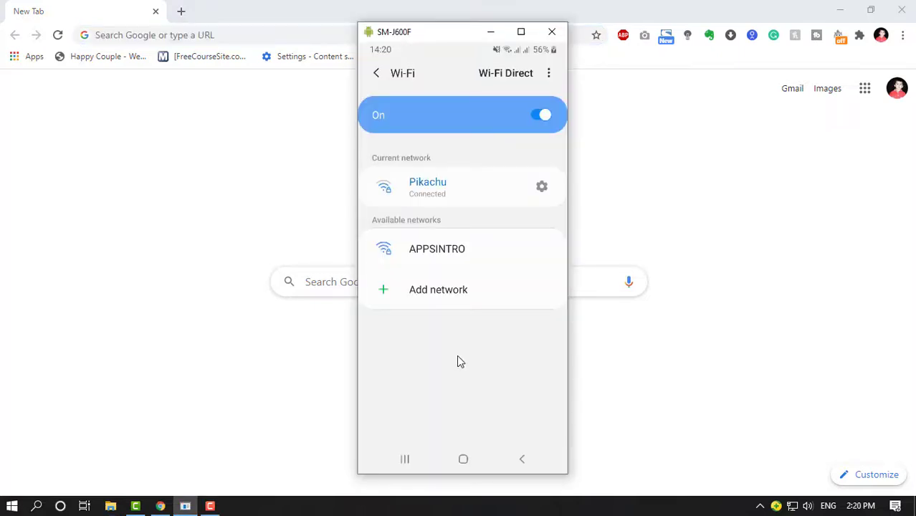
- Reposition the phone mirror window and select the APPSINTRO network in the Wi-Fi list
left_click_drag(440, 44, 411, 28)
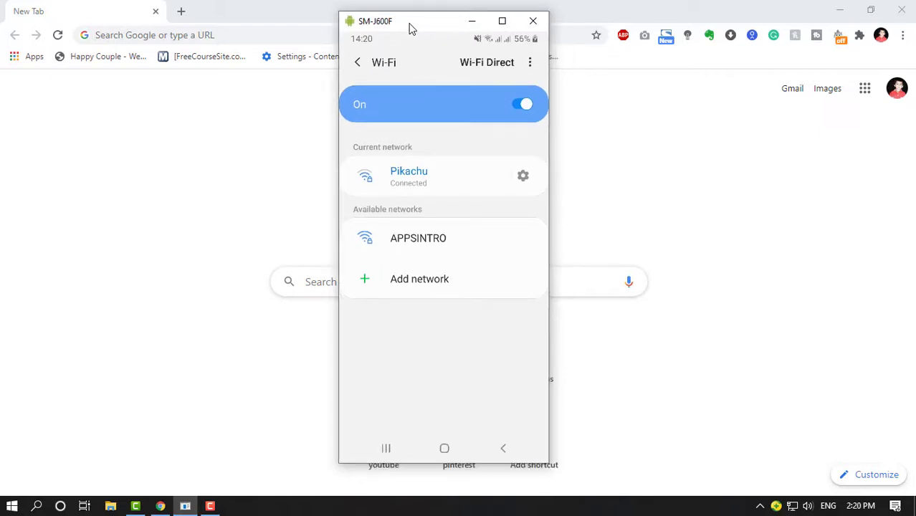
left_click_drag(410, 27, 438, 20)
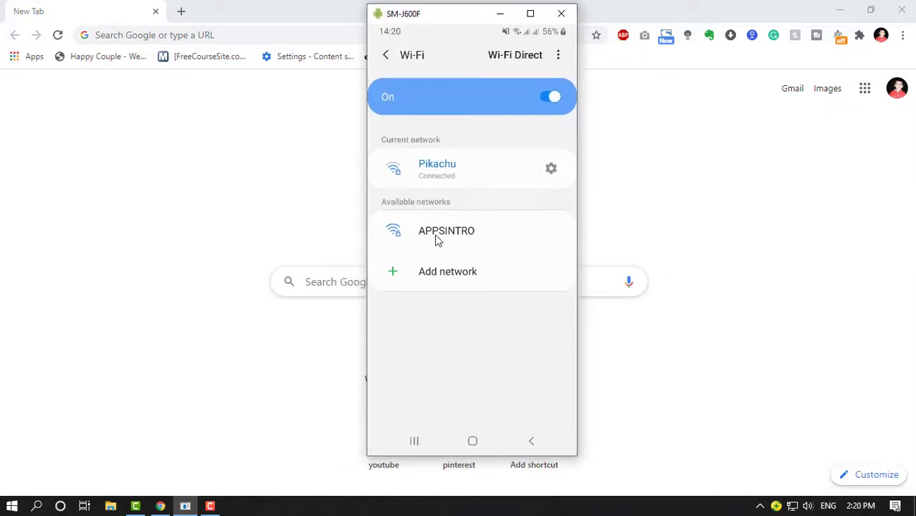
left_click(448, 237)
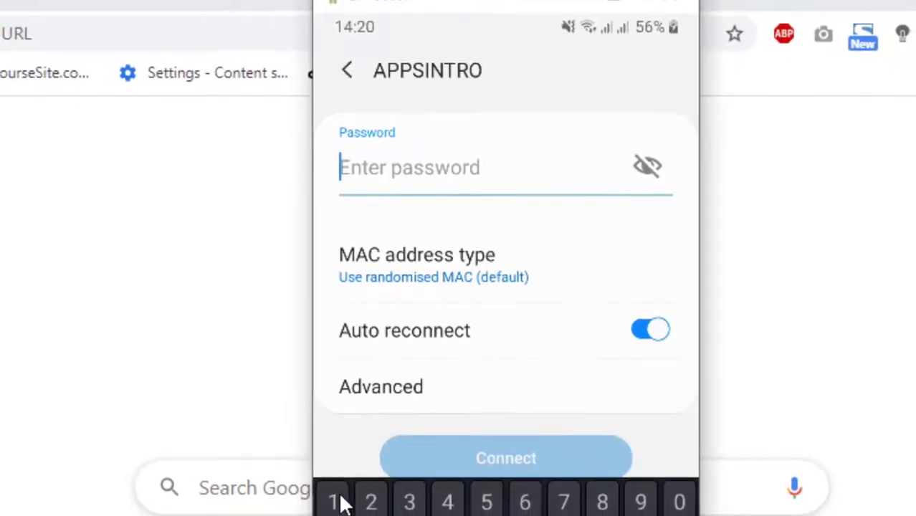
- Enter the APPSINTRO Wi-Fi password, connect, and return the phone to its home screen
left_click(332, 505)
left_click(370, 504)
left_click(414, 506)
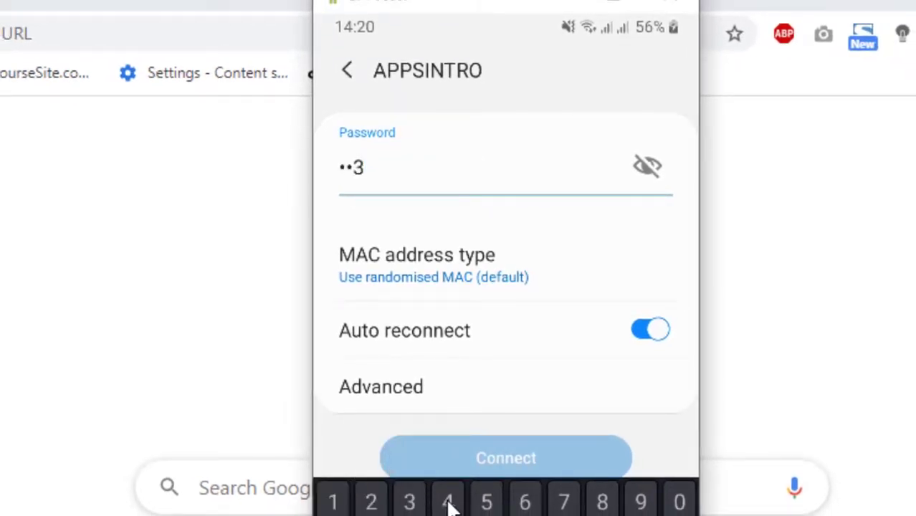
left_click(447, 505)
left_click(486, 504)
left_click(524, 505)
left_click(563, 505)
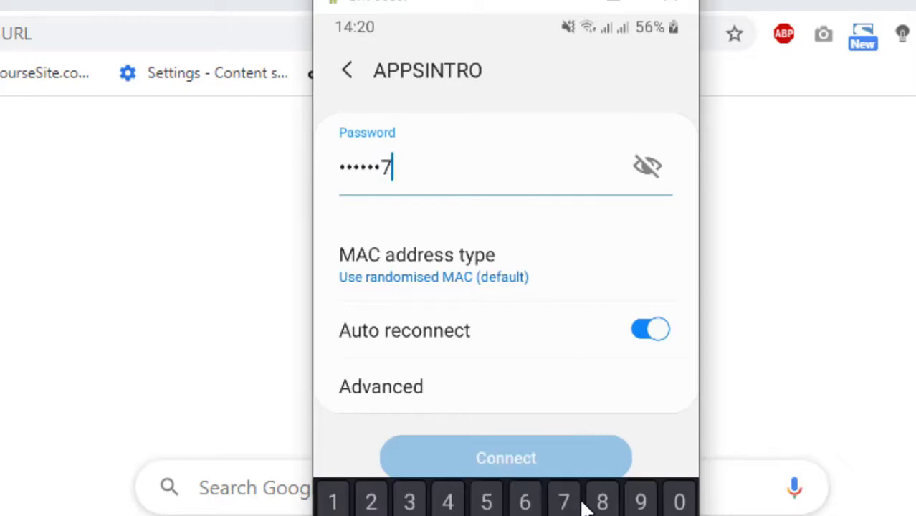
left_click(602, 504)
left_click(641, 505)
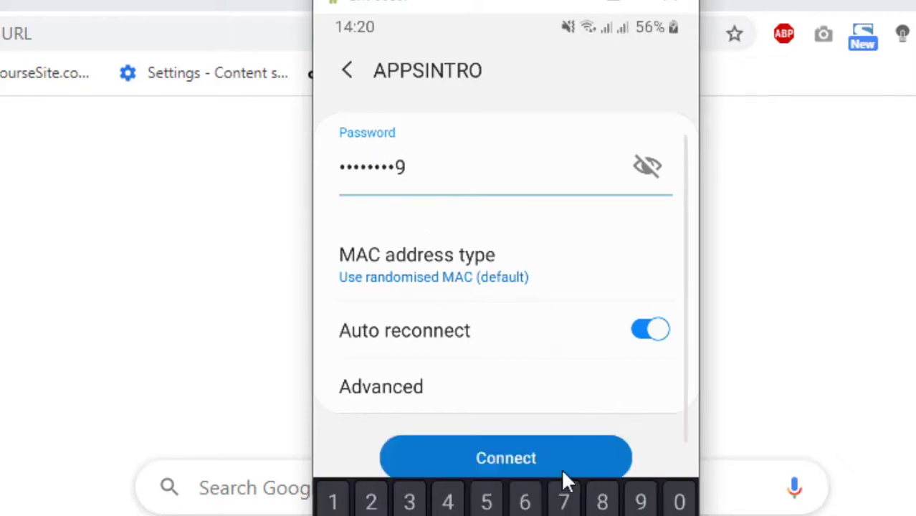
left_click(499, 451)
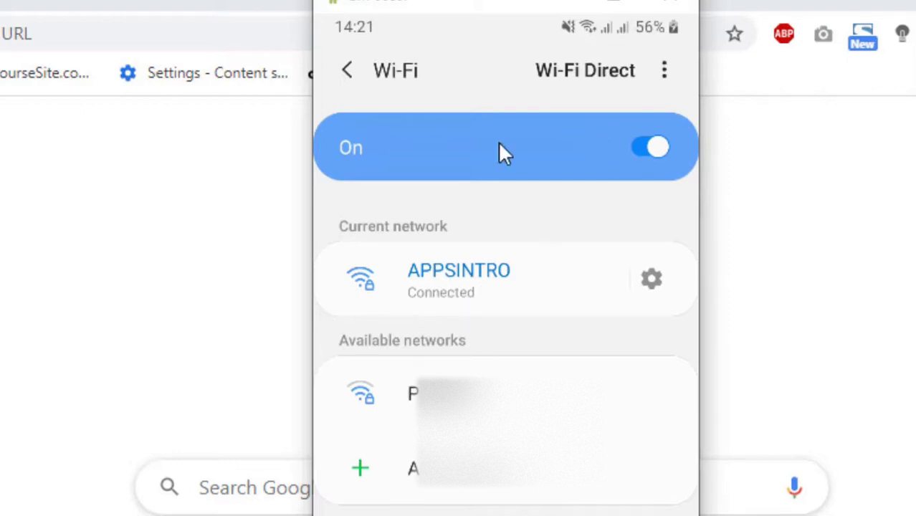
left_click(474, 442)
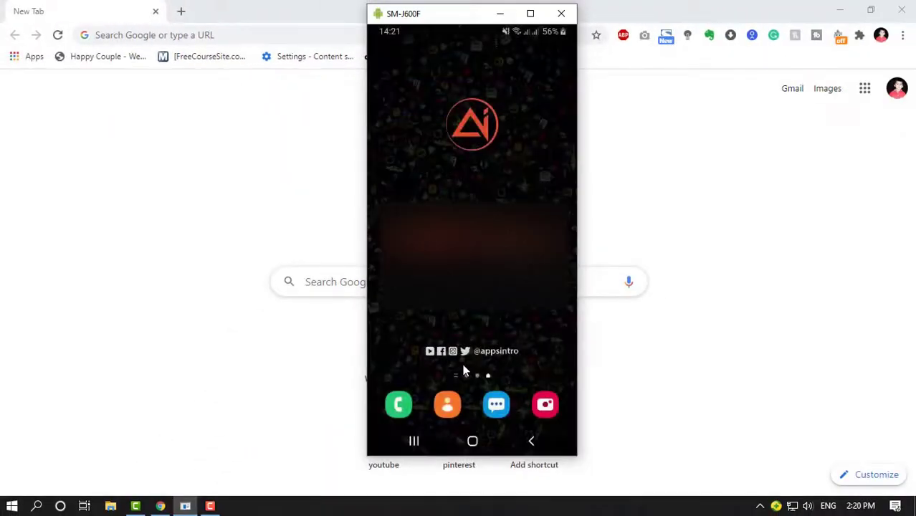
- Launch YouTube from the phone's Google folder, scroll its feed, then minimize the scrcpy window
left_click_drag(464, 371, 430, 316)
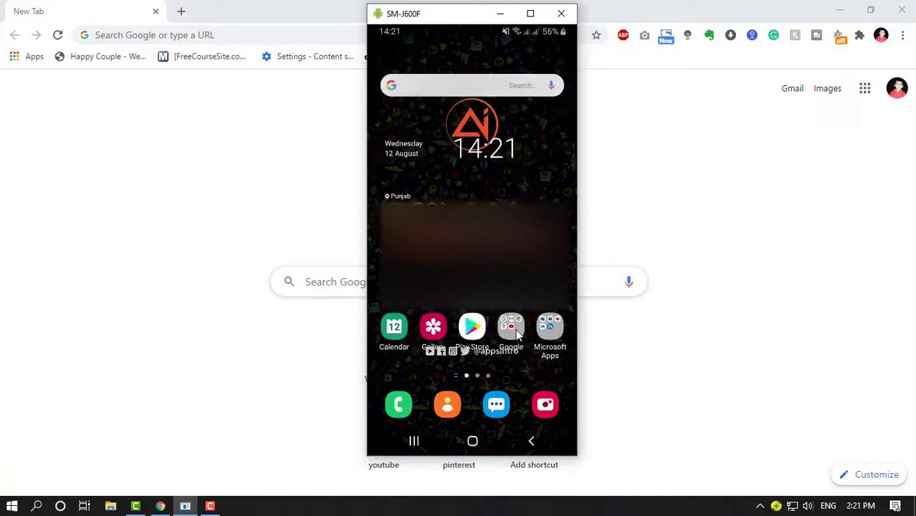
left_click(516, 331)
left_click(407, 236)
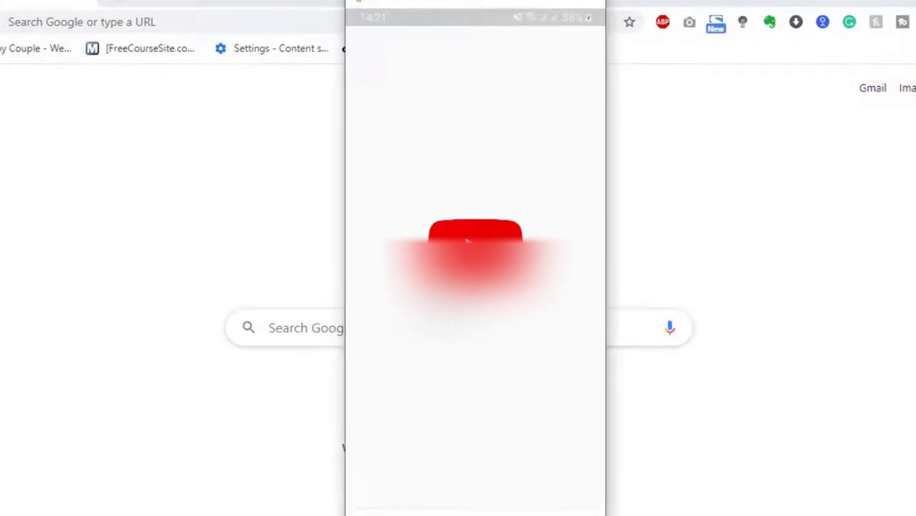
scroll(475, 287, "down", 10)
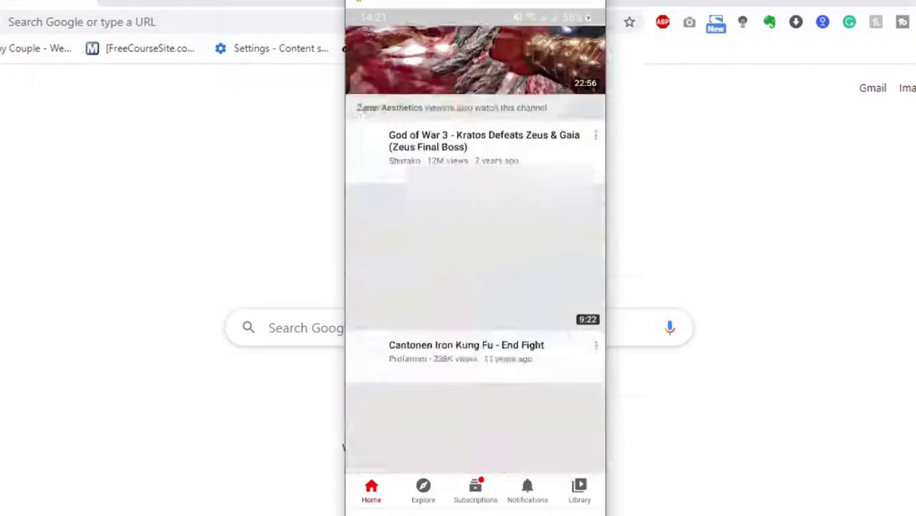
scroll(462, 321, "down", 10)
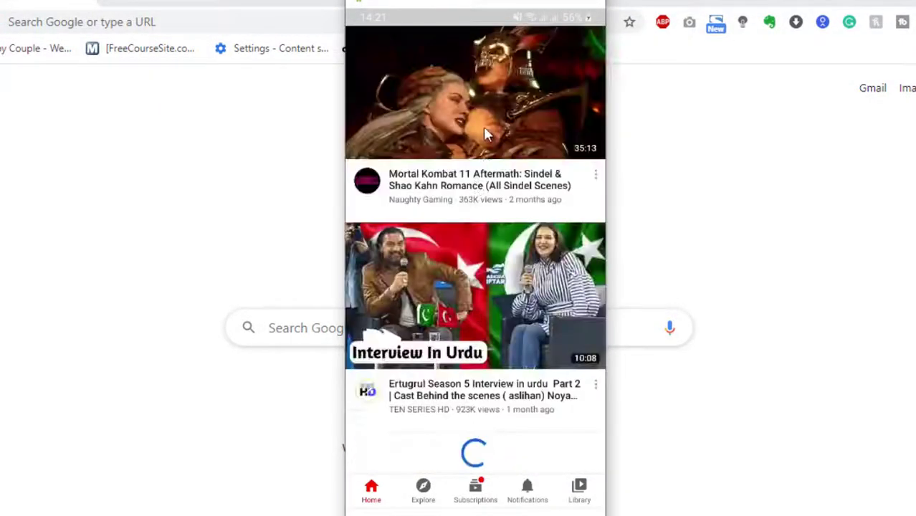
scroll(498, 203, "up", 3)
scroll(498, 203, "up", 10)
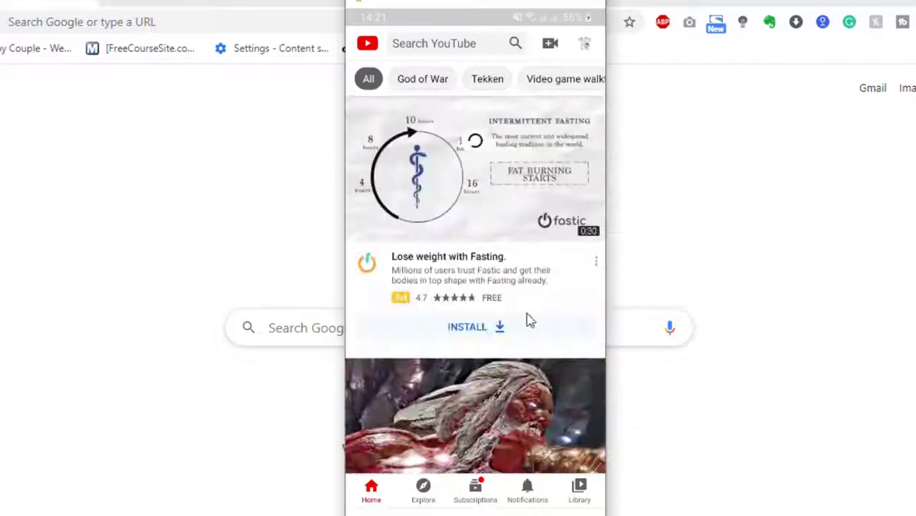
left_click(502, 2)
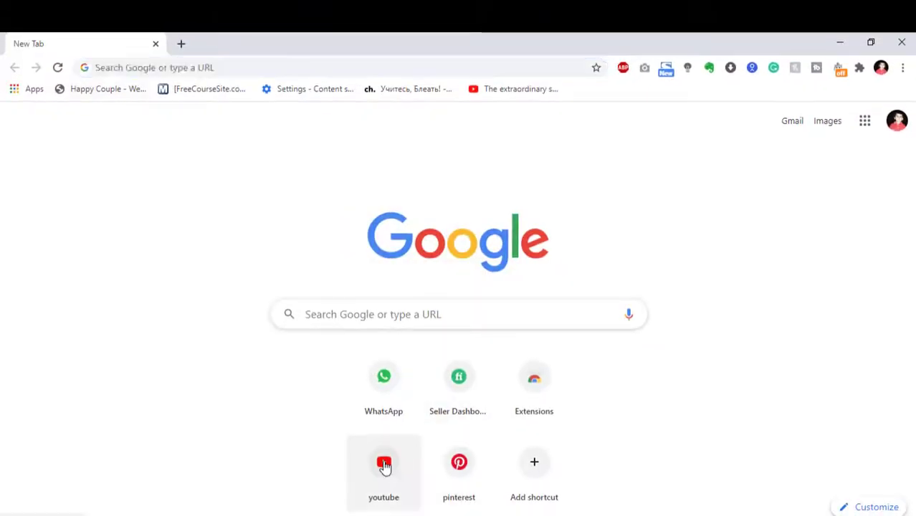
- Open youtube.com from Chrome's New Tab shortcut, then minimize Chrome
left_click(384, 465)
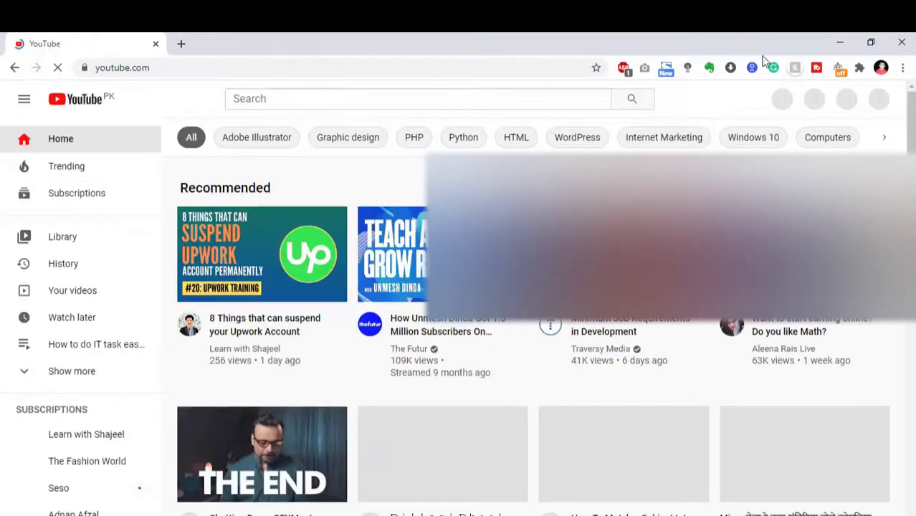
left_click(840, 43)
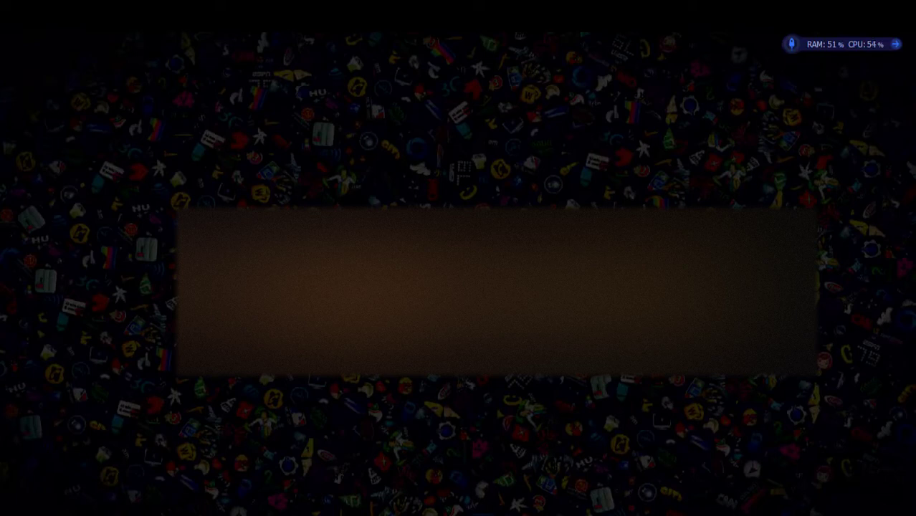